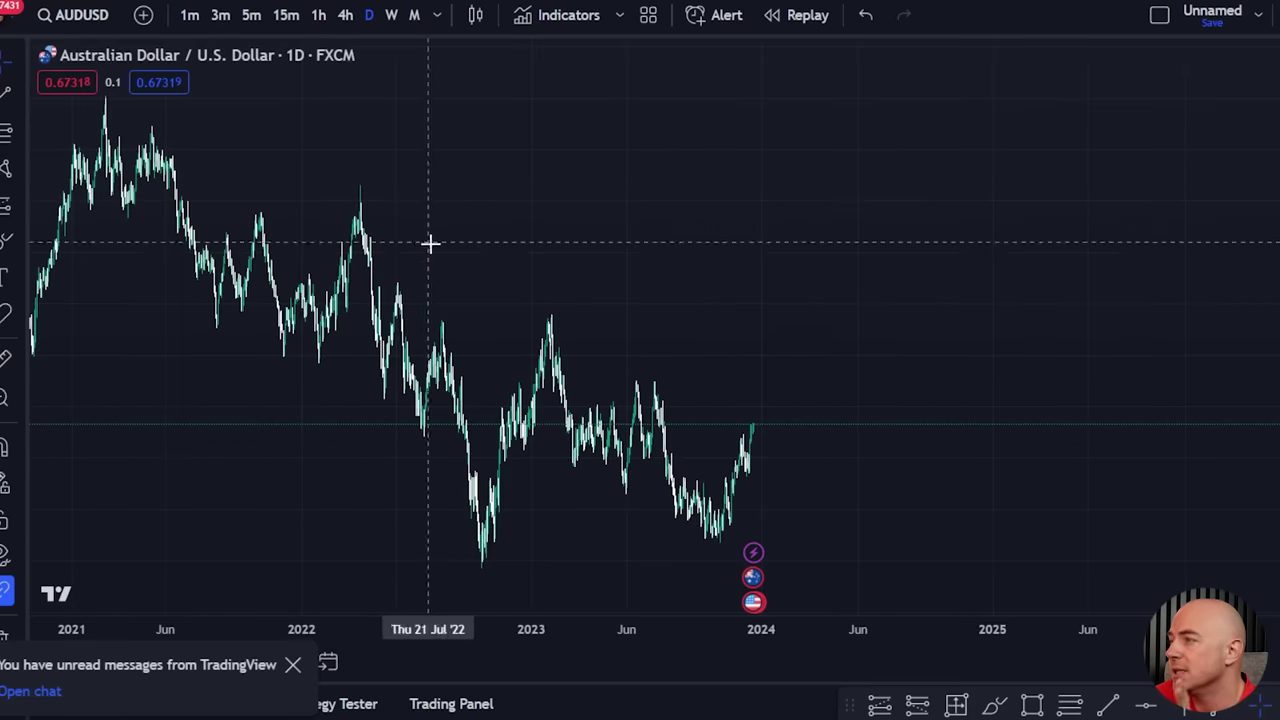
Draw horizontal rays on the daily chart from the 14 July 2023 high and the 12 October 2023 low.
{"action": "scroll", "coordinate": [909, 417], "scroll_direction": "up", "scroll_amount": 3}
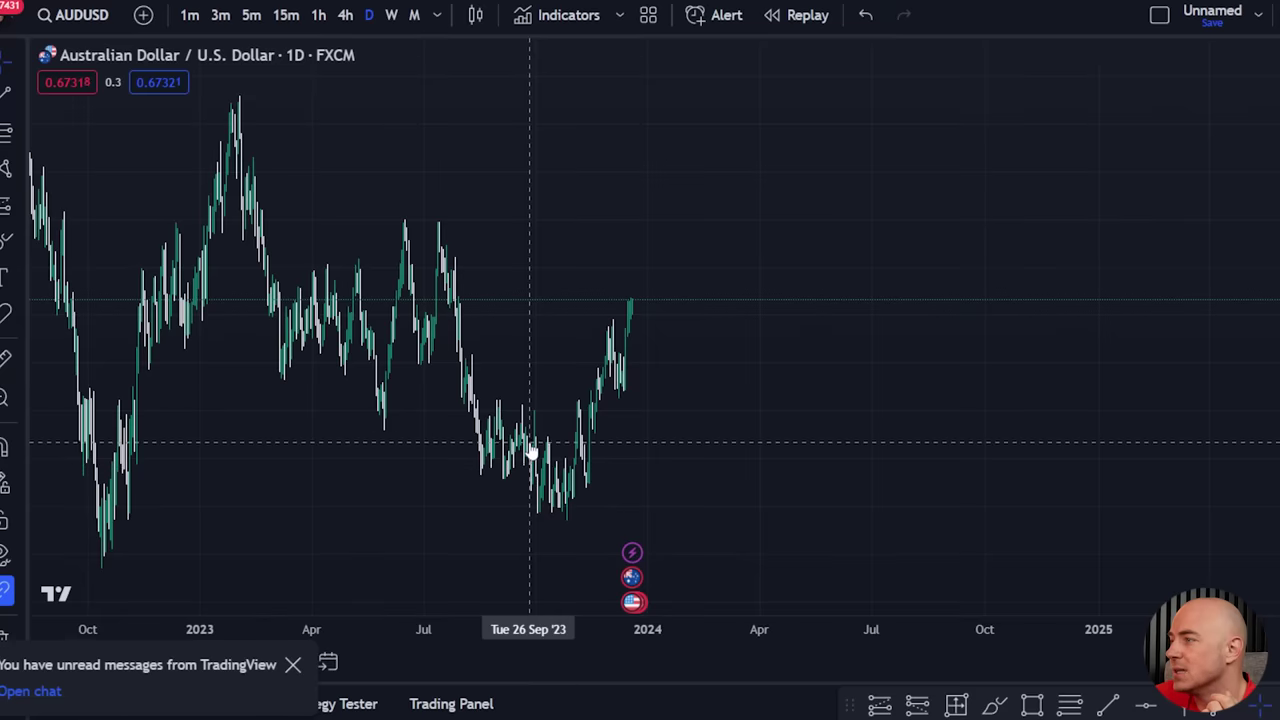
{"action": "left_click", "coordinate": [439, 217]}
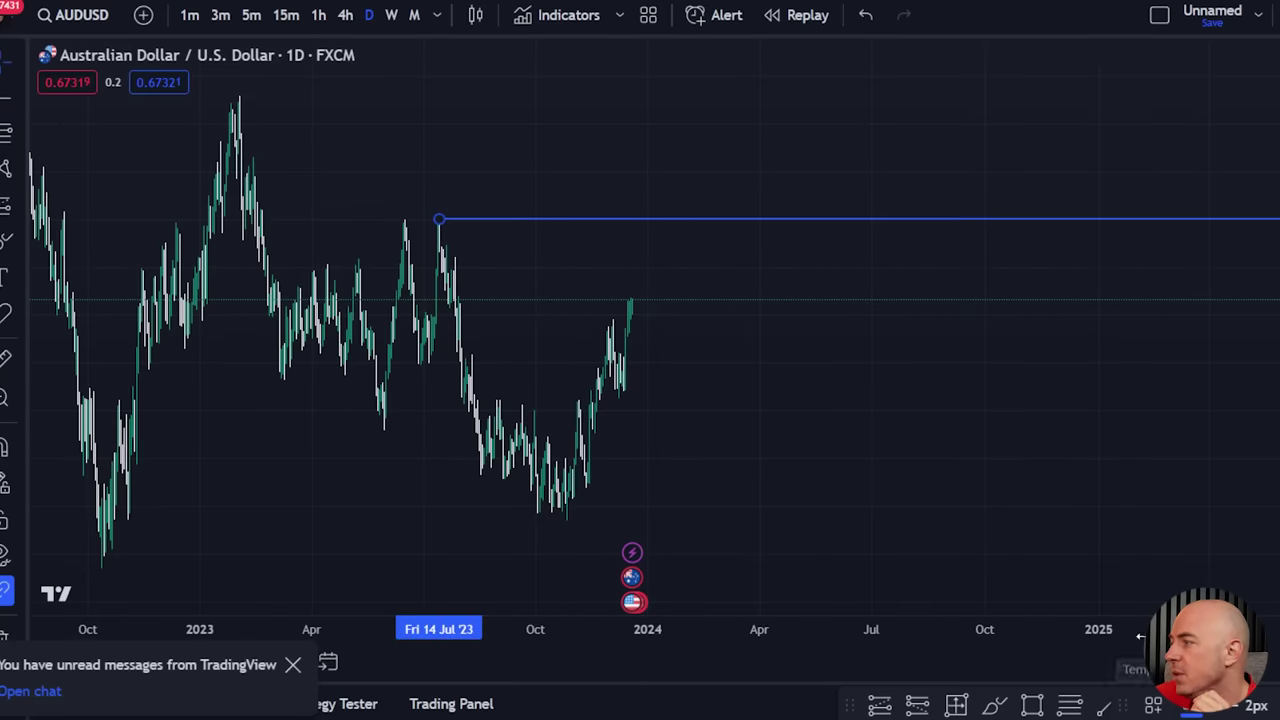
{"action": "left_click", "coordinate": [550, 512]}
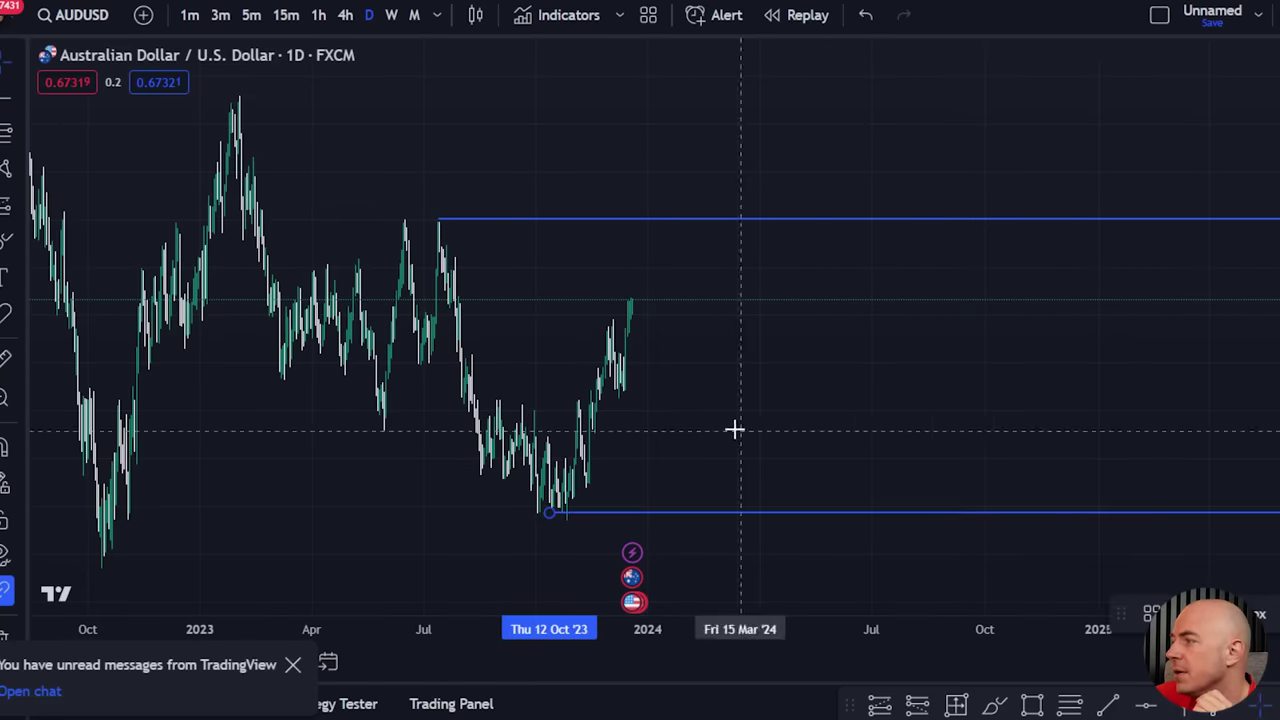
On the 1-hour chart, mark the swing levels with horizontal rays and fit the lower one to the 10 November 2023 low.
{"action": "scroll", "coordinate": [734, 429], "scroll_direction": "up", "scroll_amount": 3}
{"action": "scroll", "coordinate": [357, 363], "scroll_direction": "up", "scroll_amount": 2}
{"action": "left_click_drag", "start_coordinate": [357, 363], "coordinate": [1189, 314]}
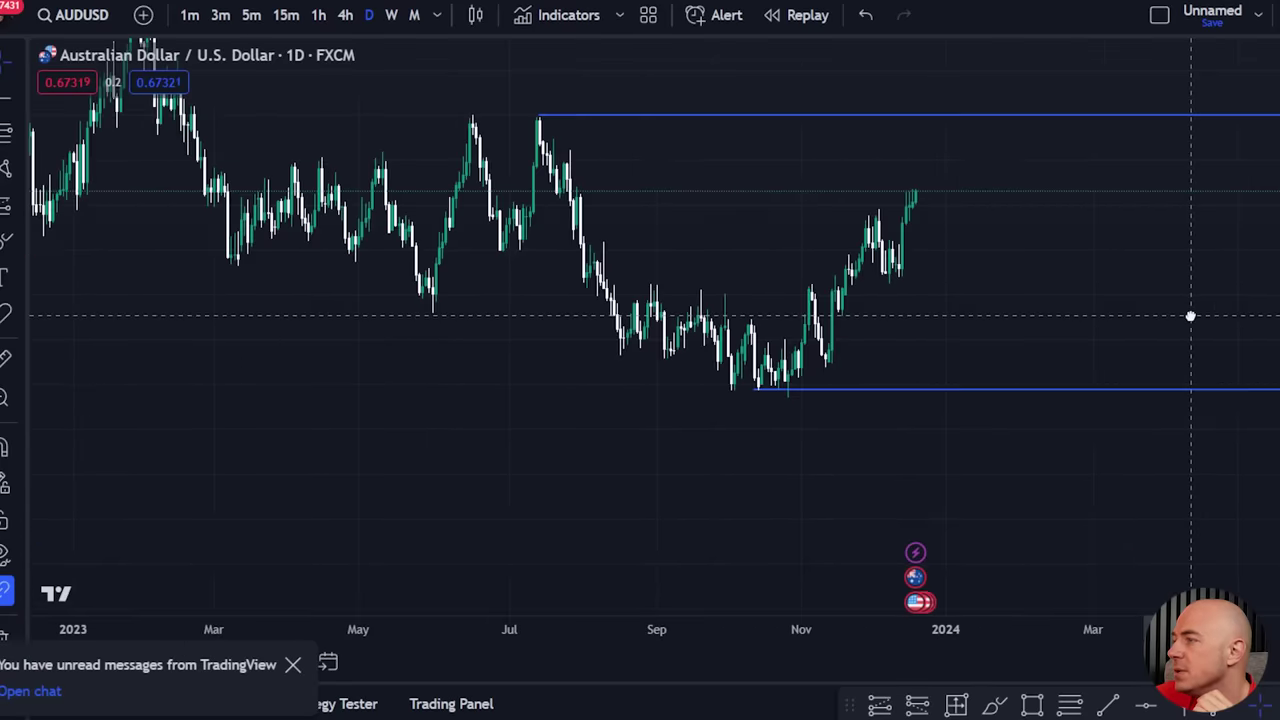
{"action": "scroll", "coordinate": [1189, 314], "scroll_direction": "up", "scroll_amount": 3}
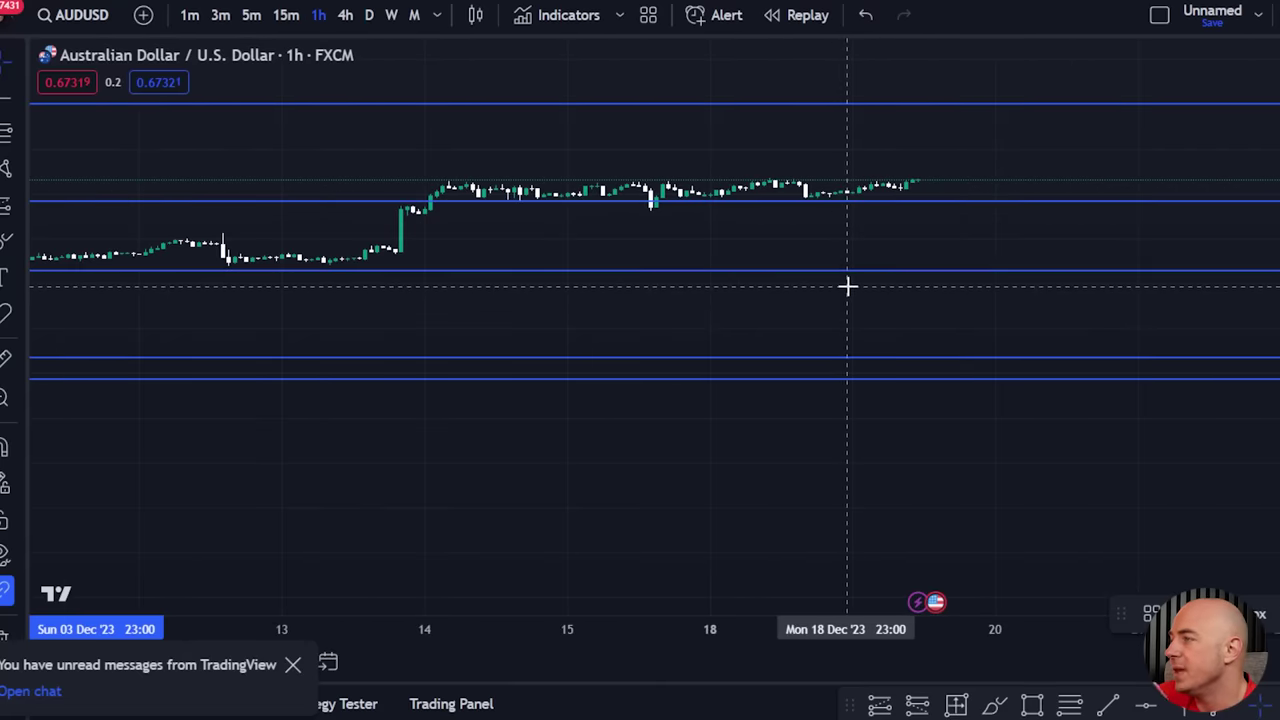
{"action": "scroll", "coordinate": [848, 286], "scroll_direction": "down", "scroll_amount": 8}
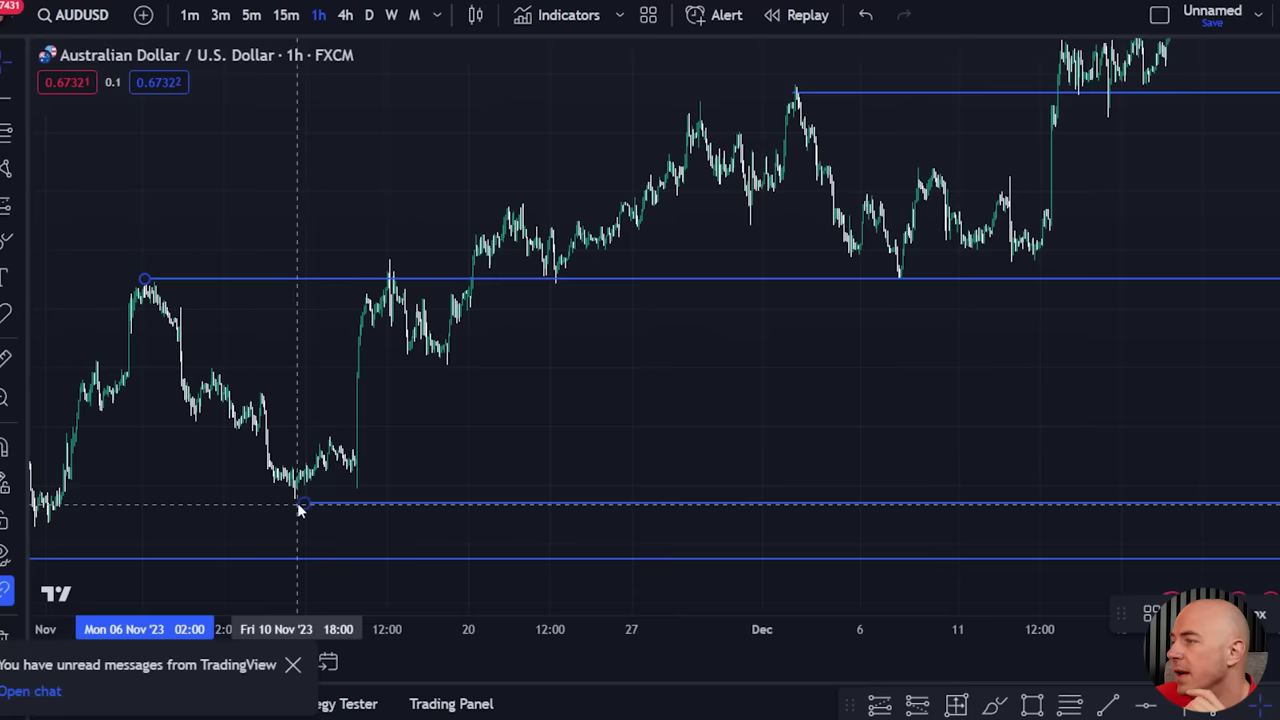
{"action": "left_click_drag", "start_coordinate": [297, 504], "coordinate": [293, 503]}
{"action": "left_click", "coordinate": [282, 498]}
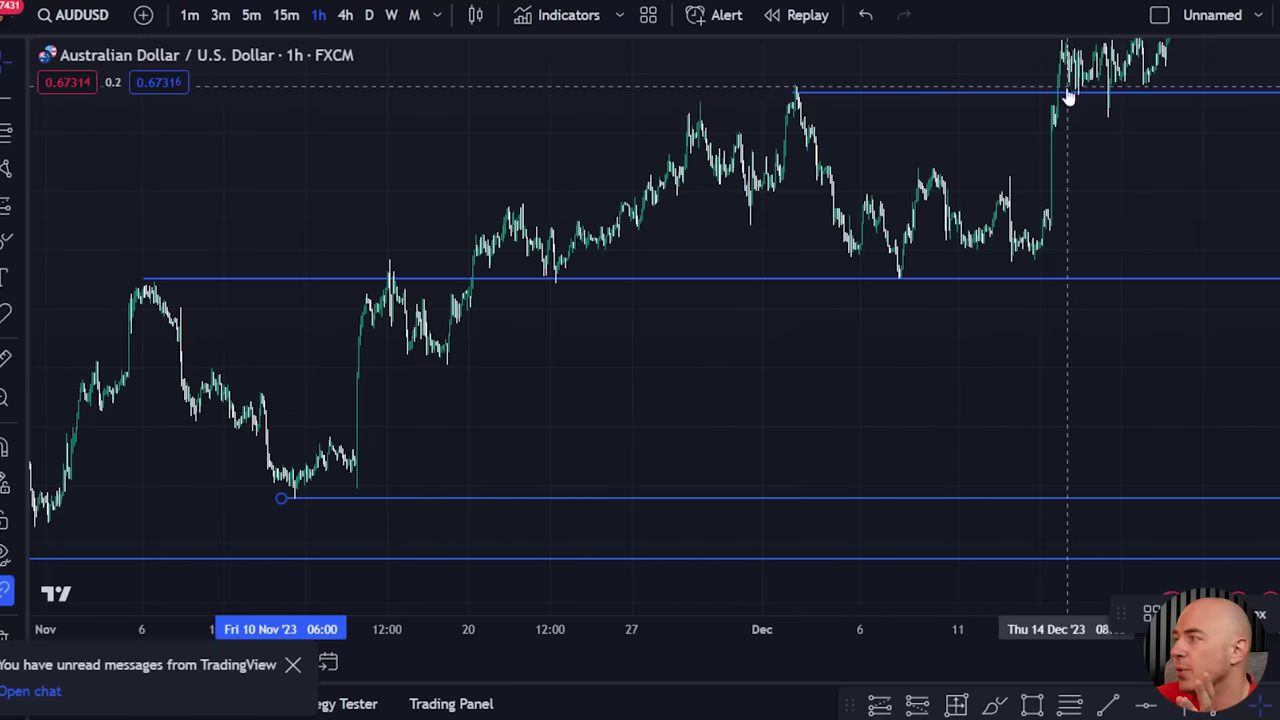
On the 15-minute chart, circle the 22 November 2023 retest of the 6 November level with the Brush.
{"action": "left_click_drag", "start_coordinate": [1234, 137], "coordinate": [1054, 297]}
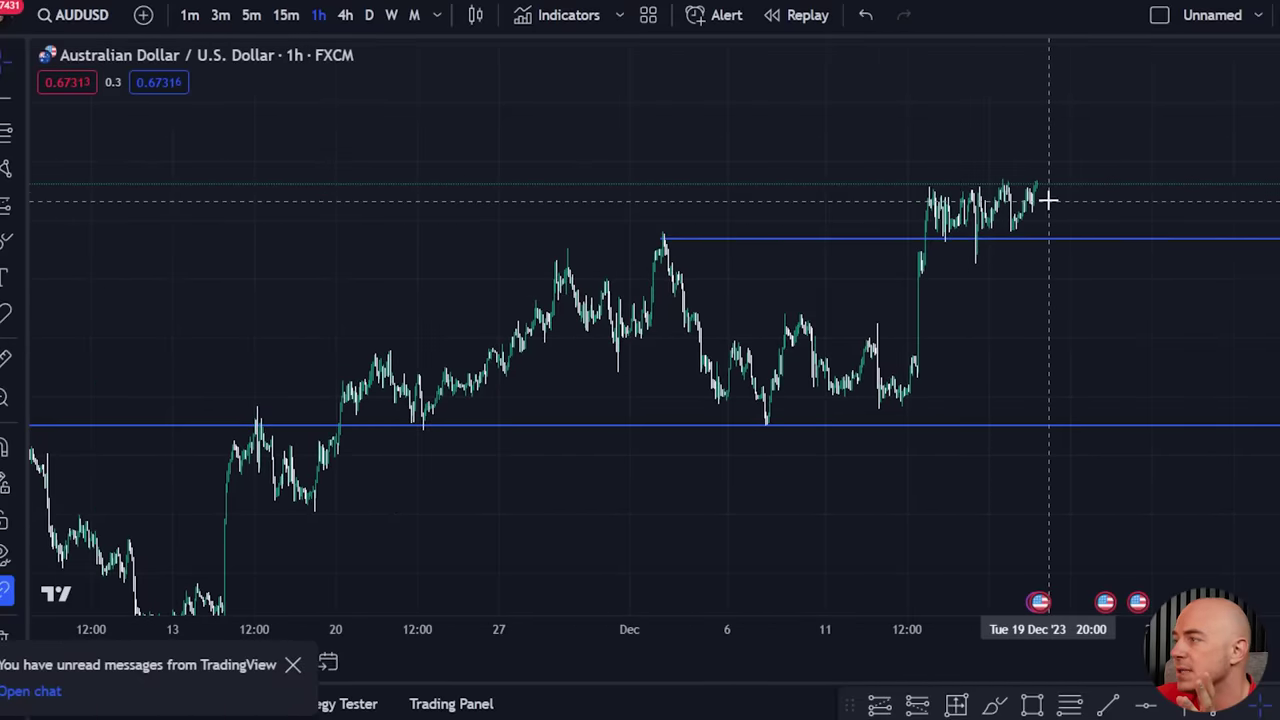
{"action": "left_click_drag", "start_coordinate": [1098, 227], "coordinate": [1120, 231]}
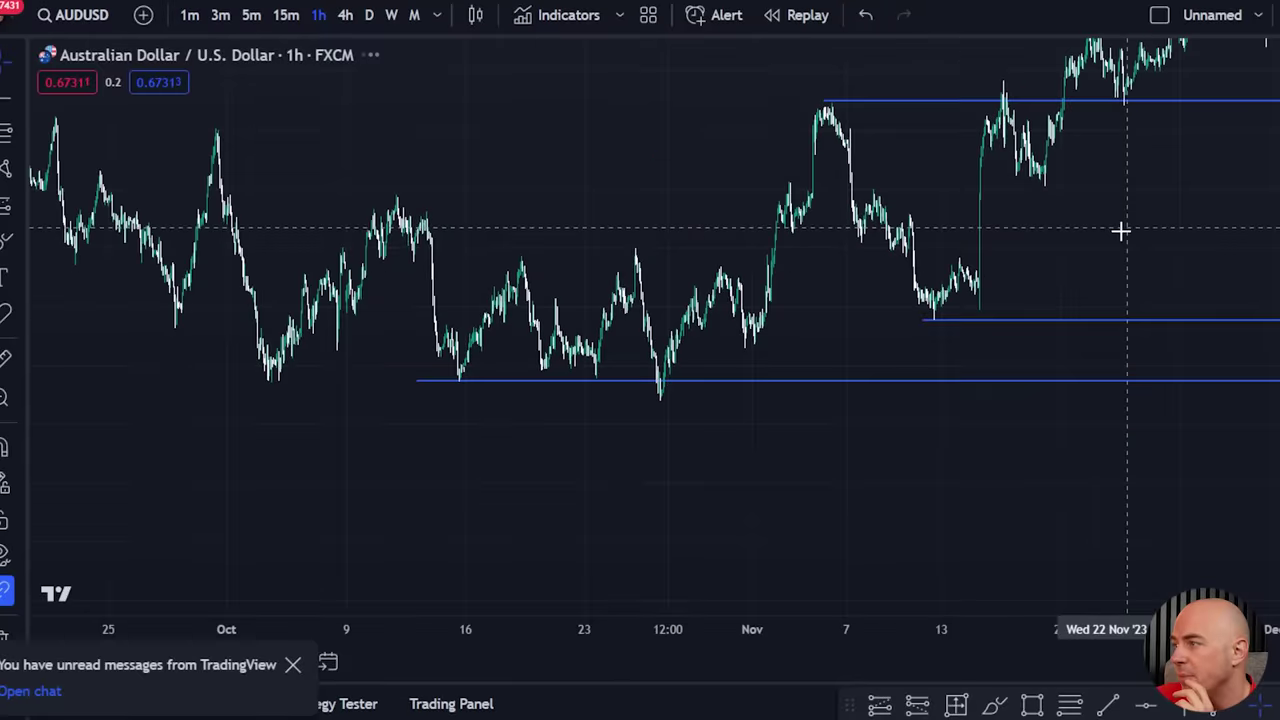
{"action": "left_click_drag", "start_coordinate": [474, 203], "coordinate": [629, 243]}
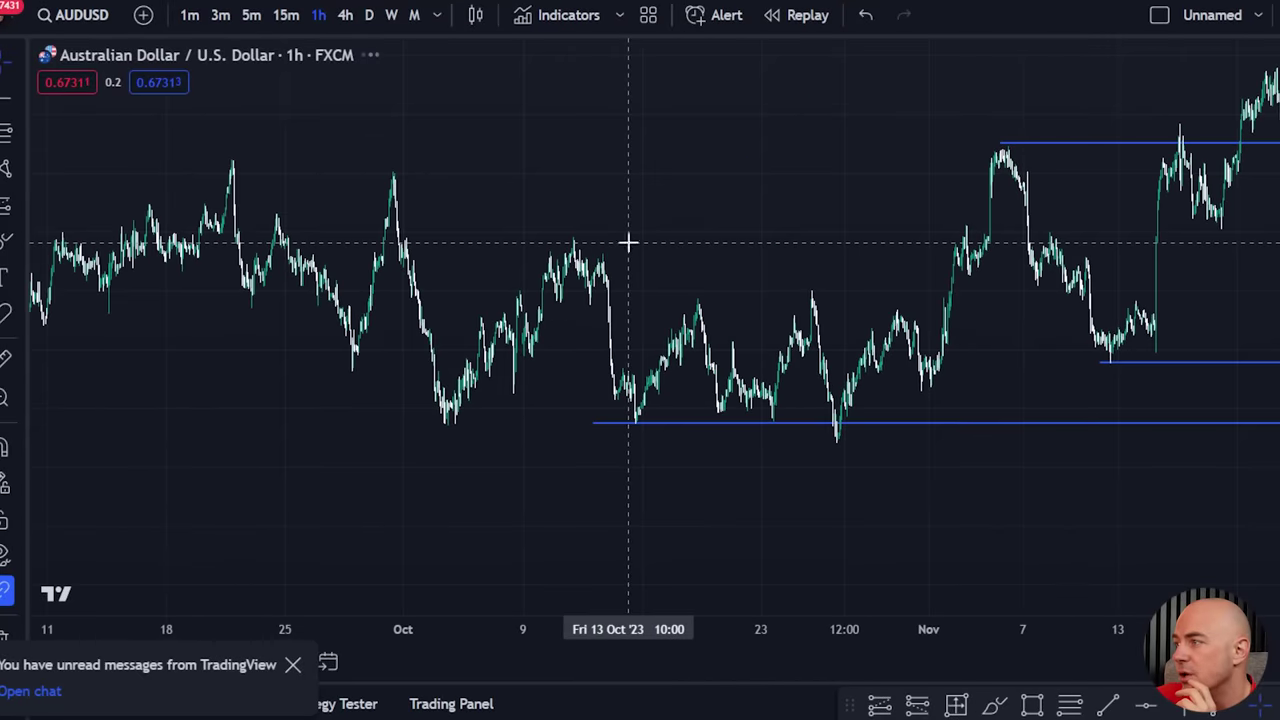
{"action": "left_click_drag", "start_coordinate": [878, 238], "coordinate": [424, 273]}
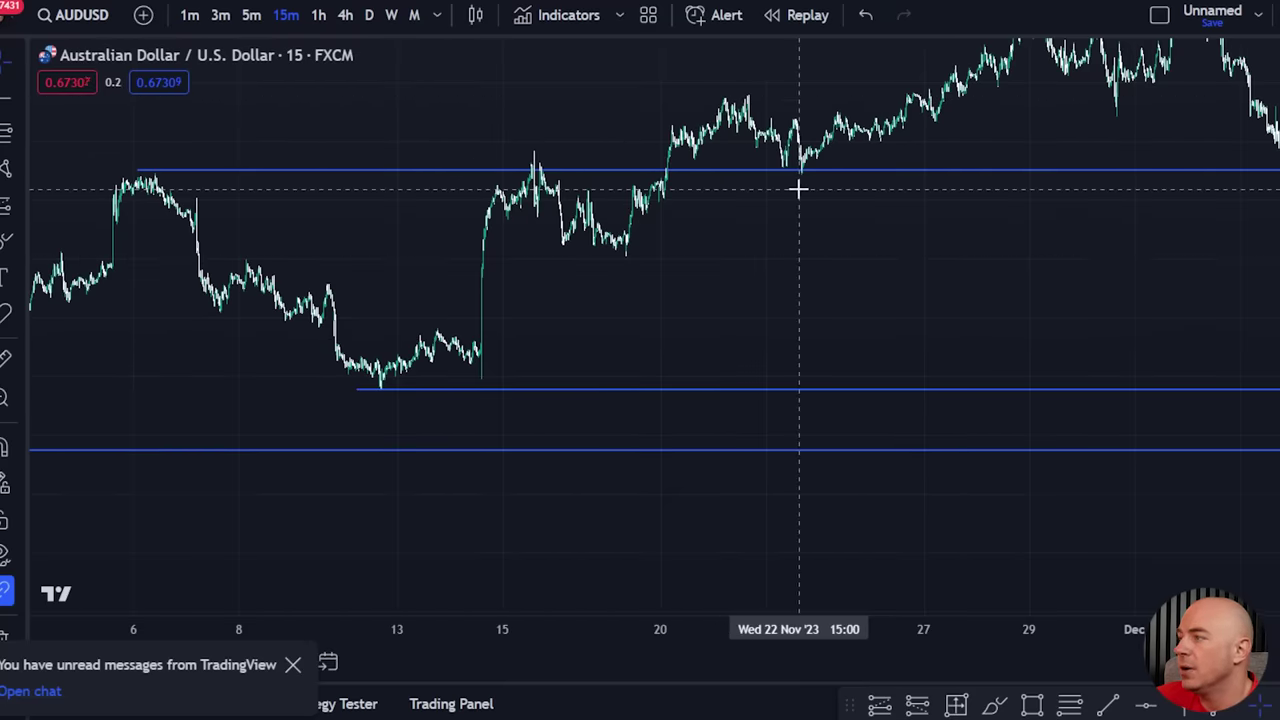
{"action": "left_click_drag", "start_coordinate": [799, 189], "coordinate": [781, 267]}
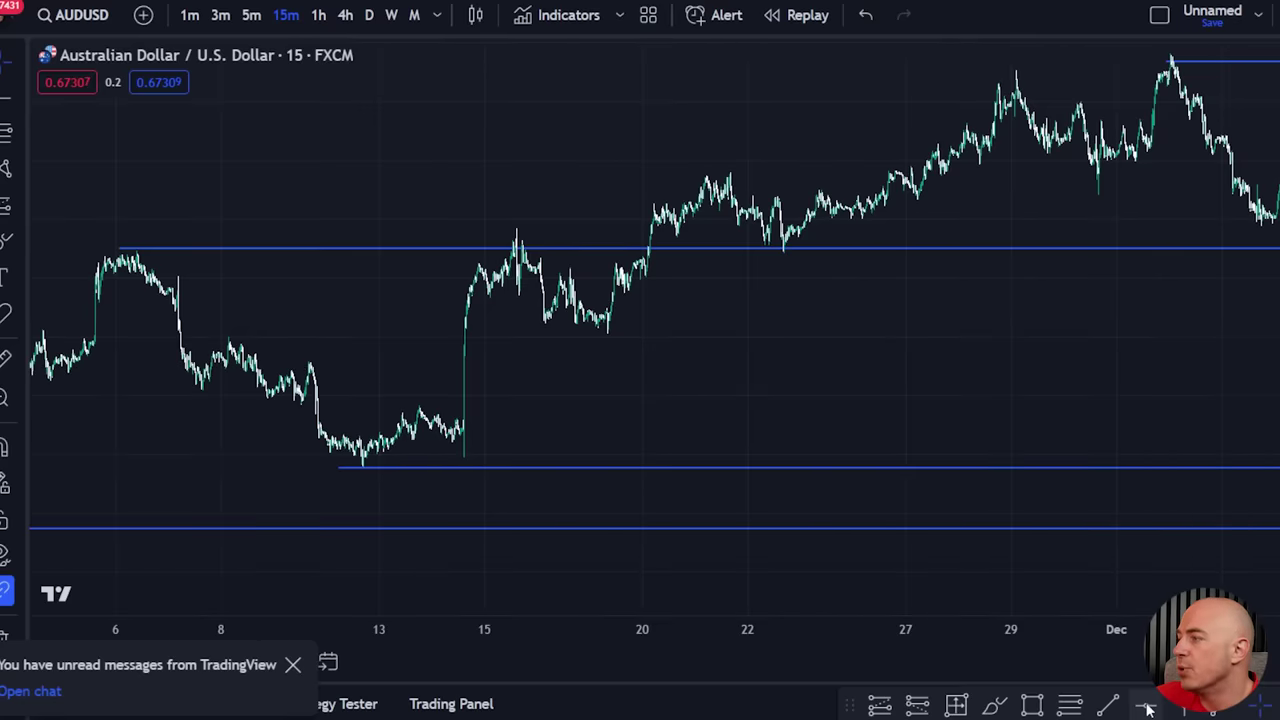
{"action": "left_click", "coordinate": [994, 705]}
{"action": "mouse_move", "coordinate": [831, 238]}
{"action": "left_mouse_down"}
{"action": "mouse_move", "coordinate": [794, 212]}
{"action": "mouse_move", "coordinate": [801, 263]}
{"action": "mouse_move", "coordinate": [829, 238]}
{"action": "left_mouse_up"}
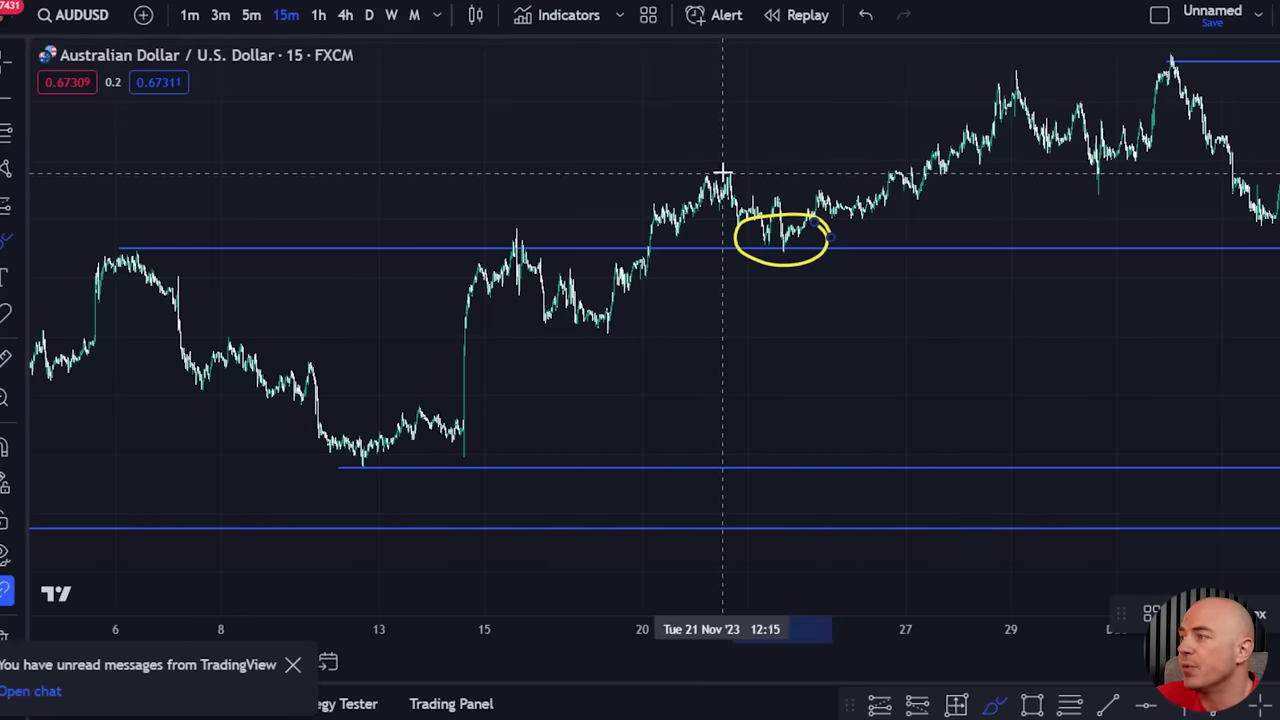
Start a bar replay on the 15-minute chart just before price retests the circled level.
{"action": "left_click", "coordinate": [797, 15]}
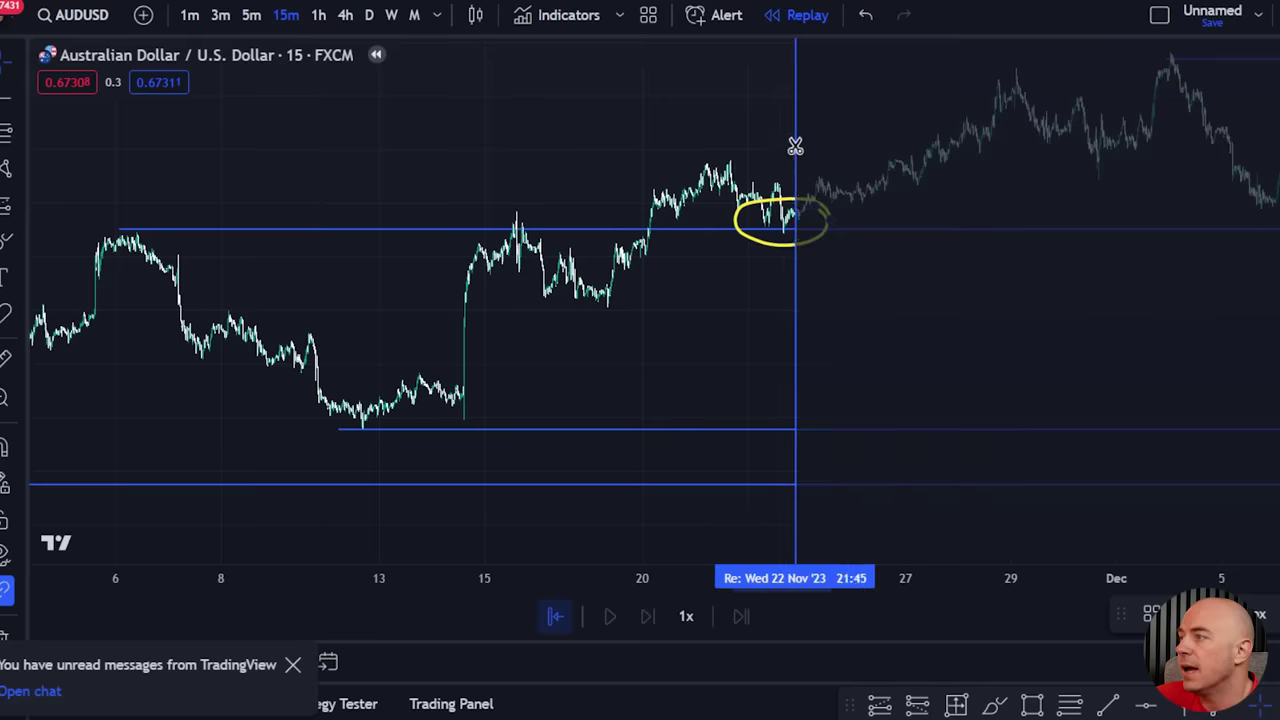
{"action": "left_click", "coordinate": [757, 205]}
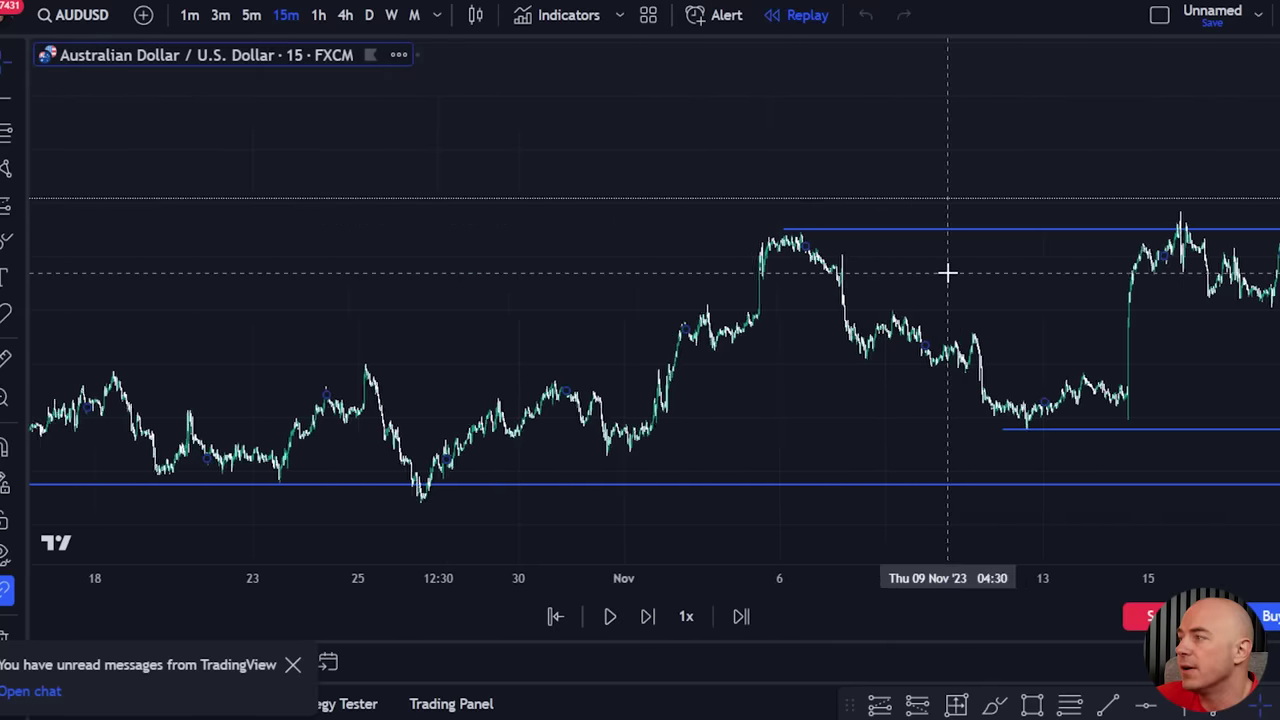
{"action": "left_click_drag", "start_coordinate": [1210, 286], "coordinate": [991, 330]}
{"action": "scroll", "coordinate": [989, 334], "scroll_direction": "up", "scroll_amount": 2}
{"action": "left_click_drag", "start_coordinate": [749, 309], "coordinate": [816, 338]}
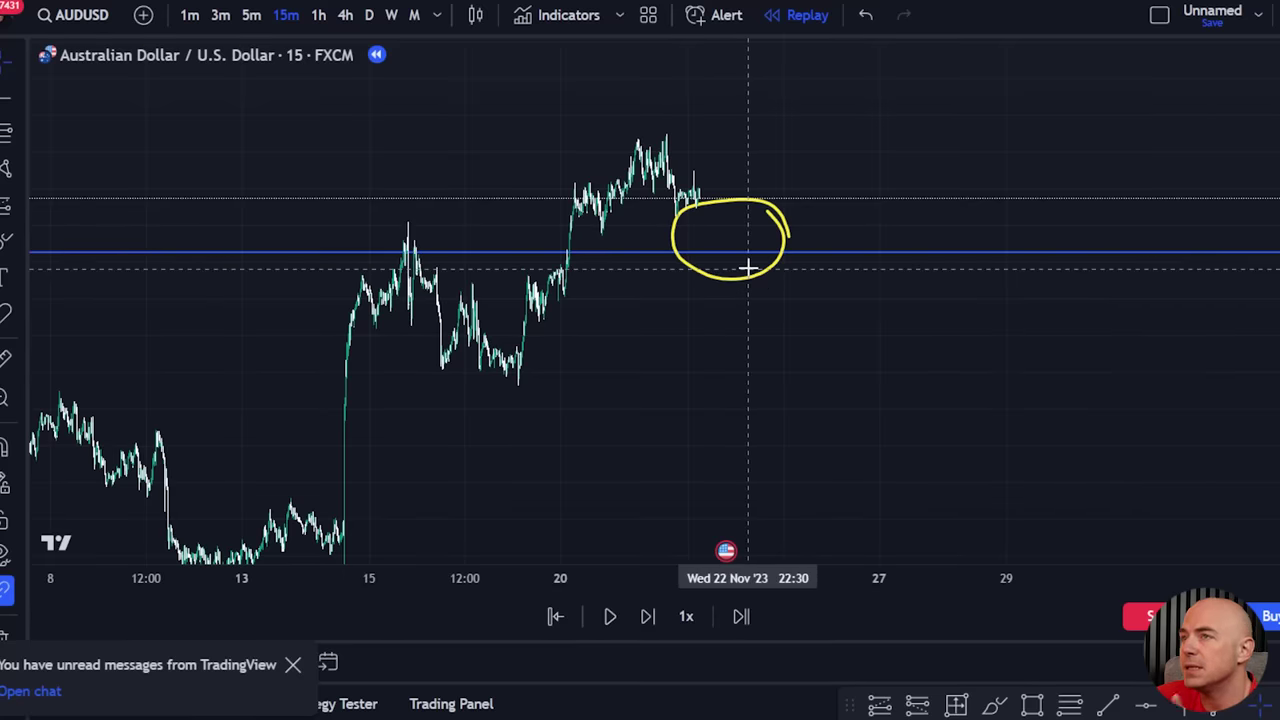
Search the indicators for "3ls" and add 3 Line Strike [TTF] to the chart.
{"action": "left_click", "coordinate": [566, 17]}
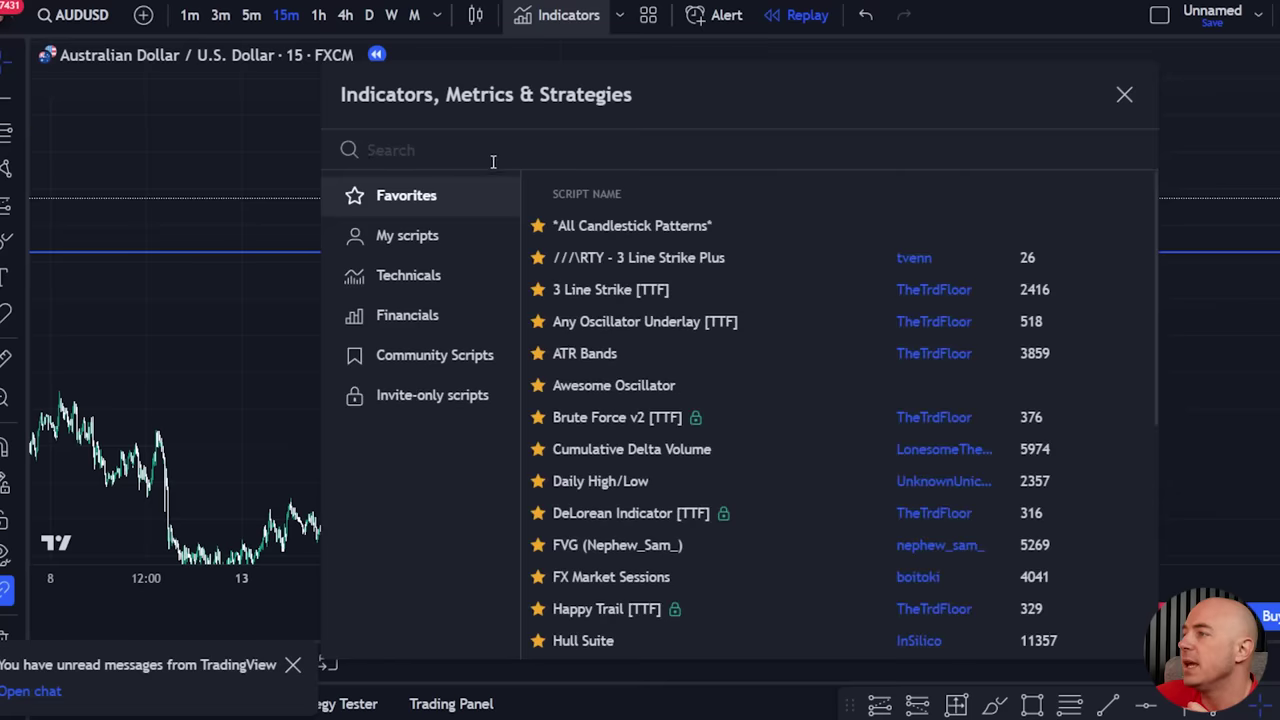
{"action": "type", "text": "3ls"}
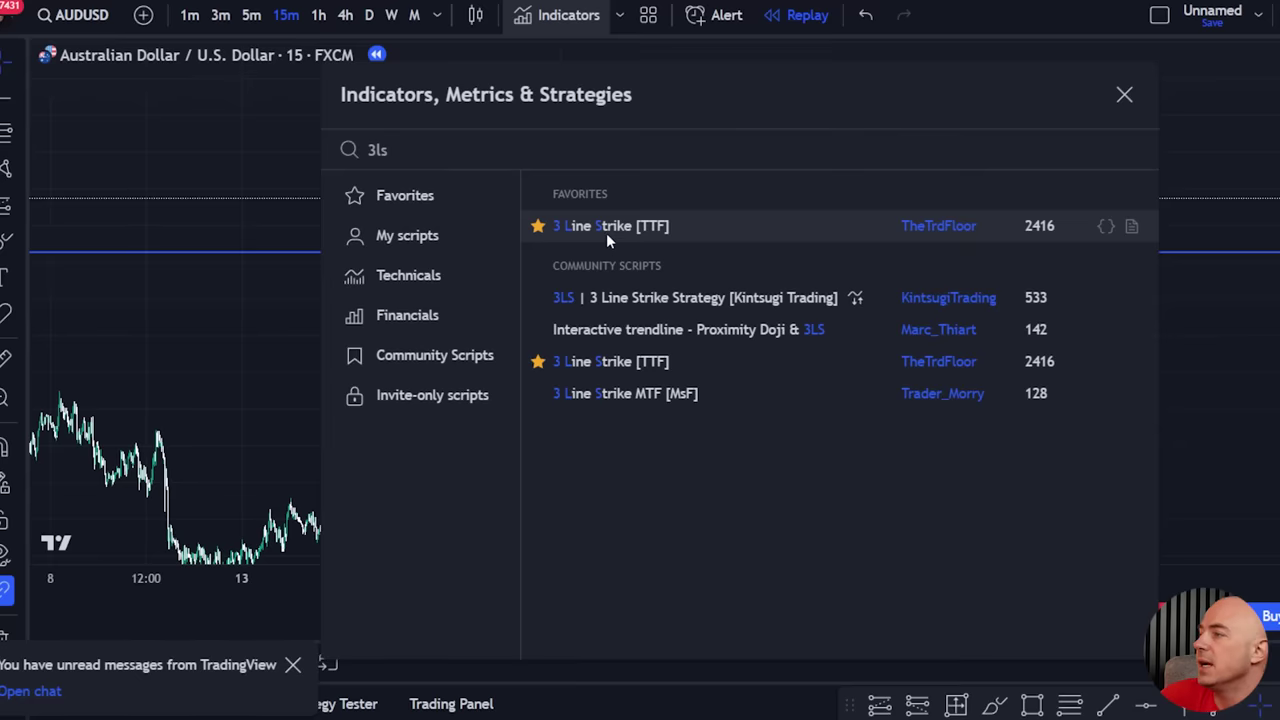
{"action": "left_click", "coordinate": [660, 228]}
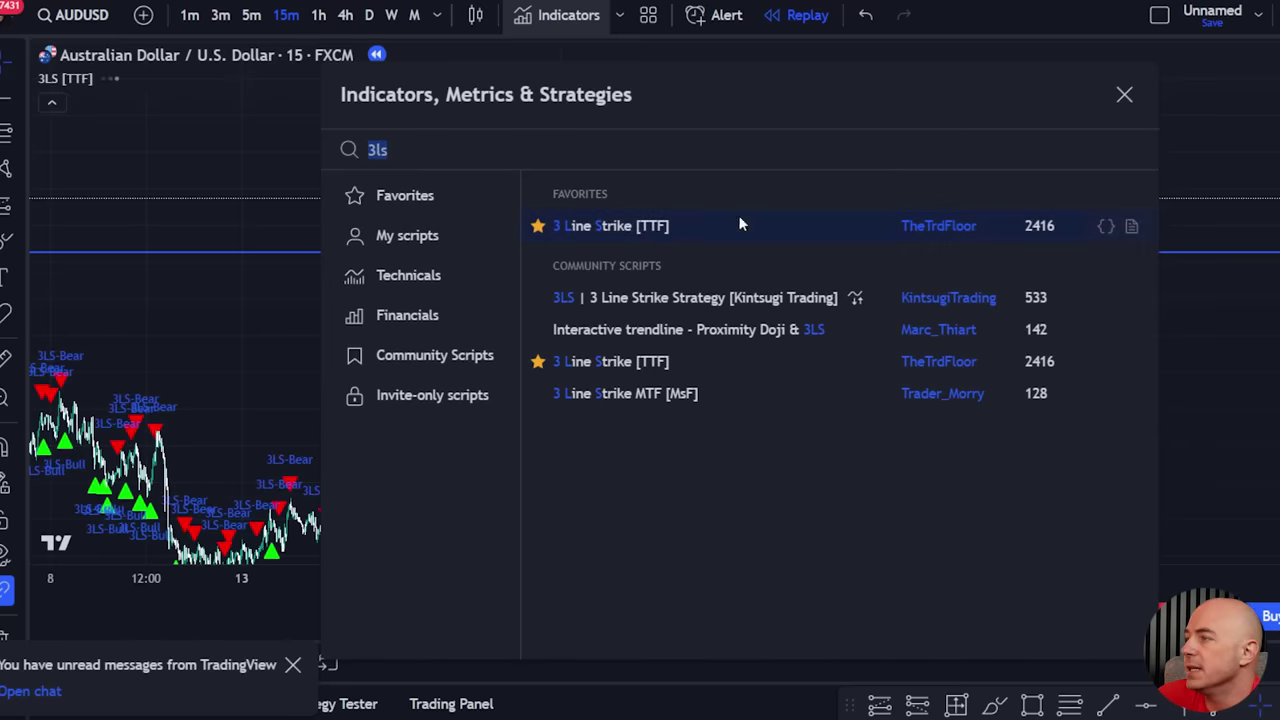
{"action": "left_click", "coordinate": [1122, 93]}
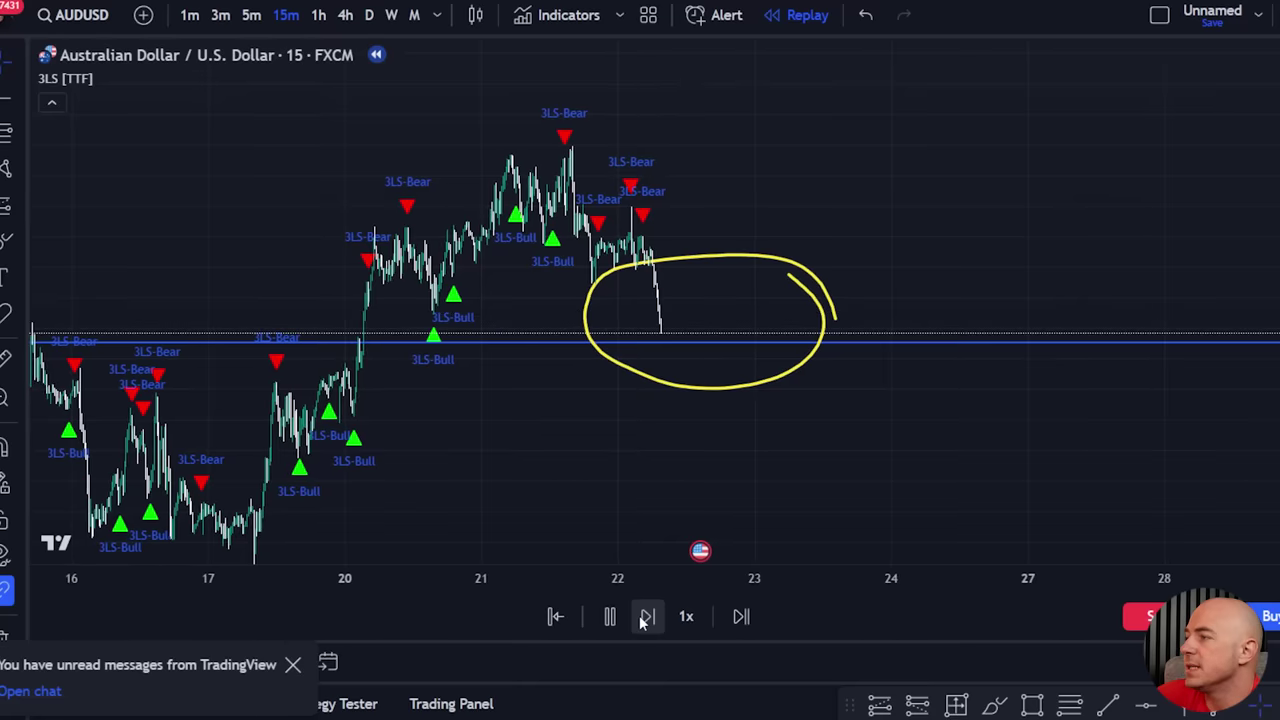
Advance the replay until a 3LS-Bull signal forms at the circled level, and pause it there.
{"action": "left_click", "coordinate": [646, 617]}
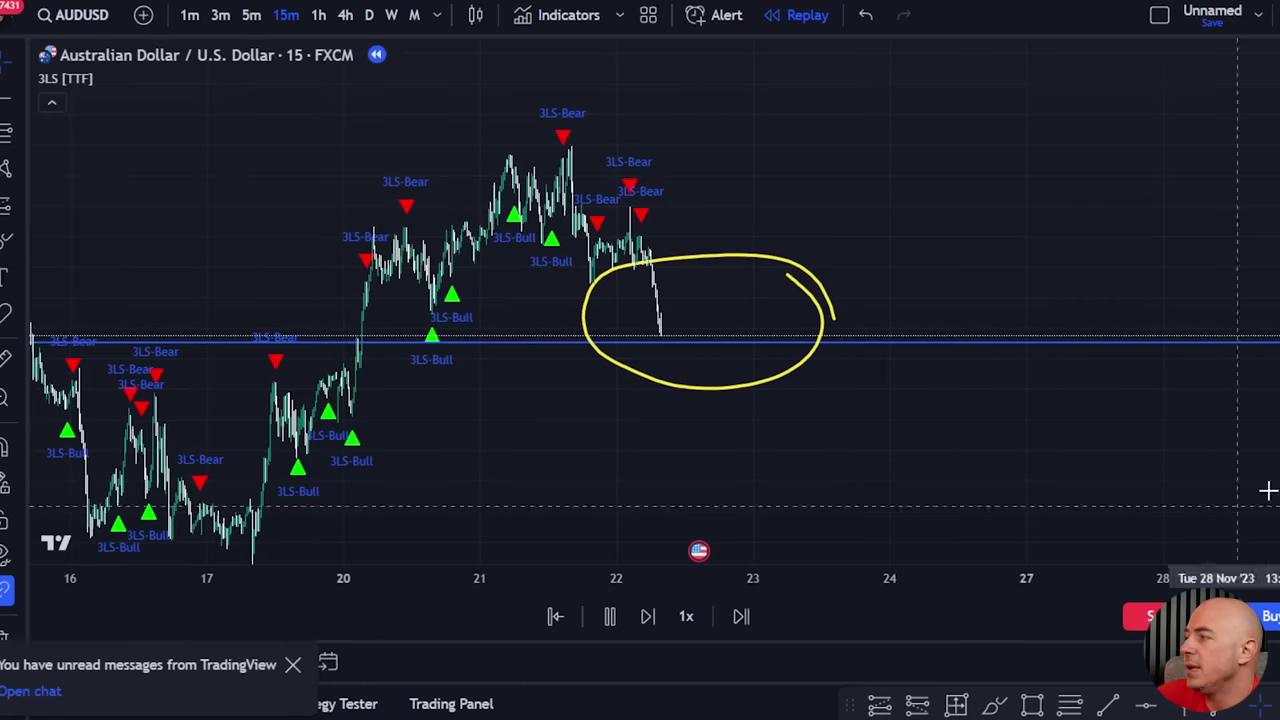
{"action": "scroll", "coordinate": [997, 334], "scroll_direction": "up", "scroll_amount": 6}
{"action": "scroll", "coordinate": [1009, 389], "scroll_direction": "down", "scroll_amount": 2}
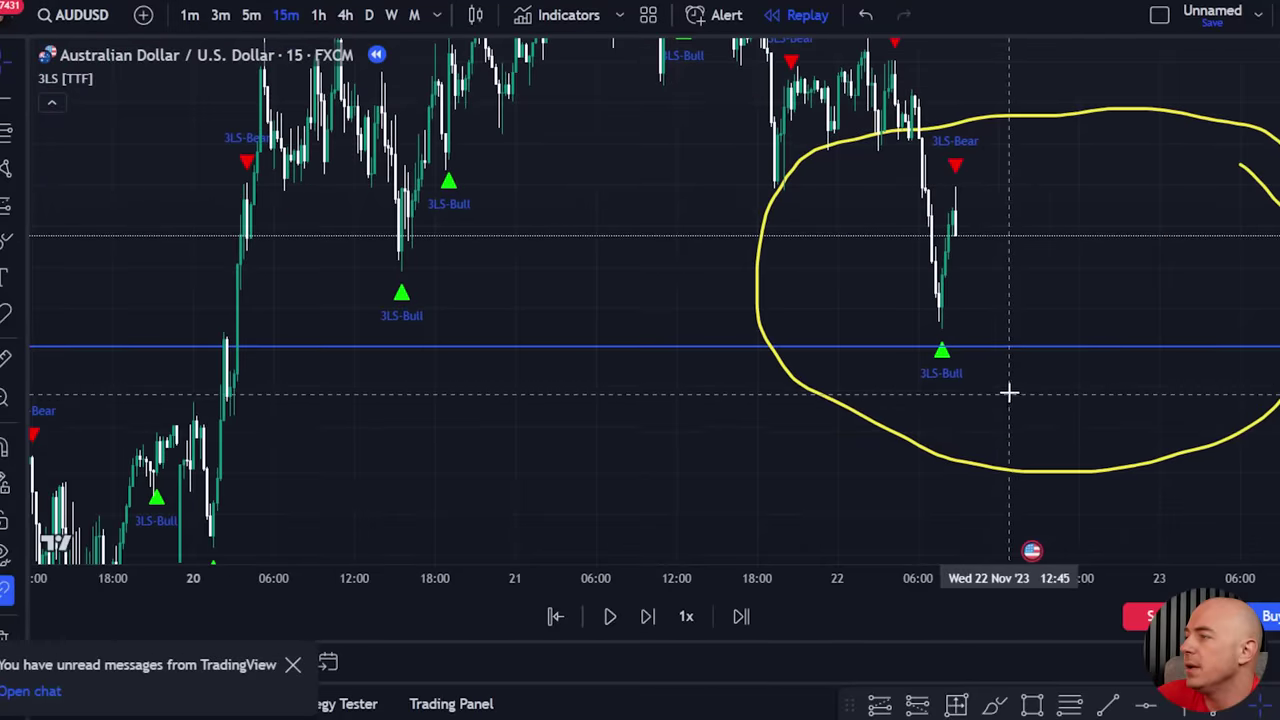
{"action": "scroll", "coordinate": [686, 346], "scroll_direction": "up", "scroll_amount": 5}
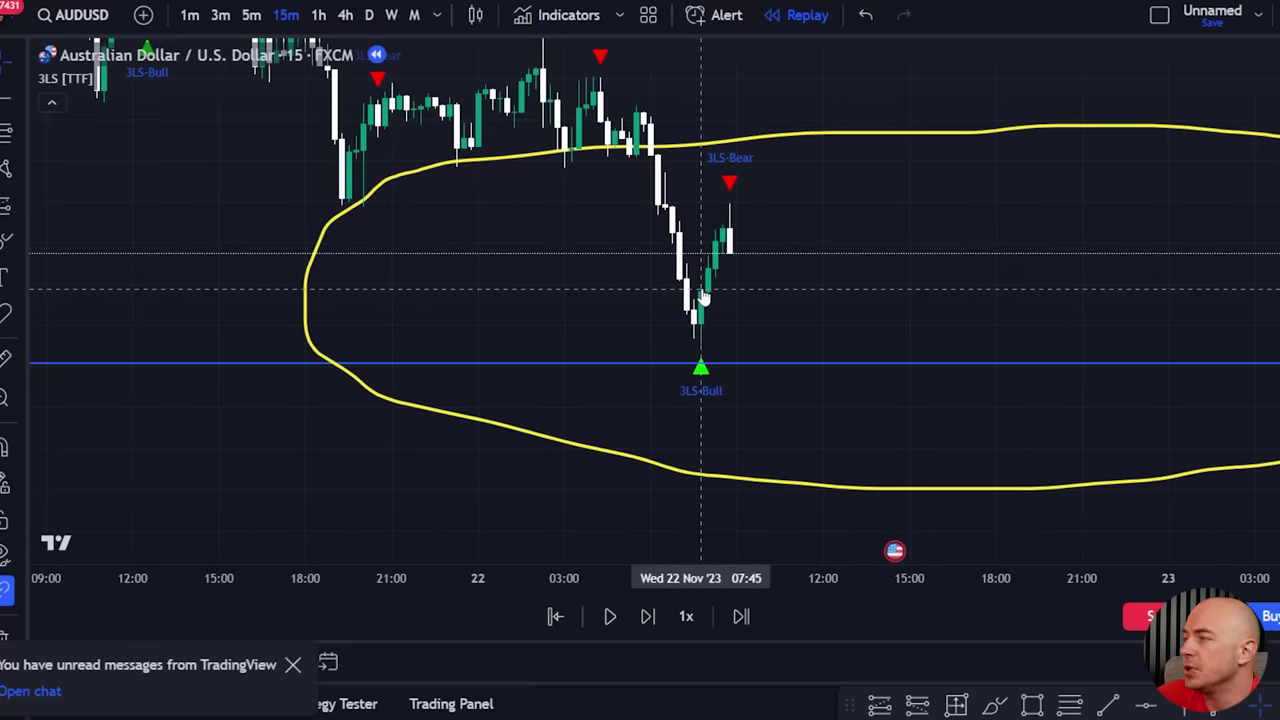
Place a long position at the 22 November 07:45 3LS-Bull candle with a 16.8-pip stop below the level and a 54.5-pip target.
{"action": "left_click", "coordinate": [880, 705]}
{"action": "left_click", "coordinate": [701, 289]}
{"action": "left_click_drag", "start_coordinate": [704, 389], "coordinate": [705, 350]}
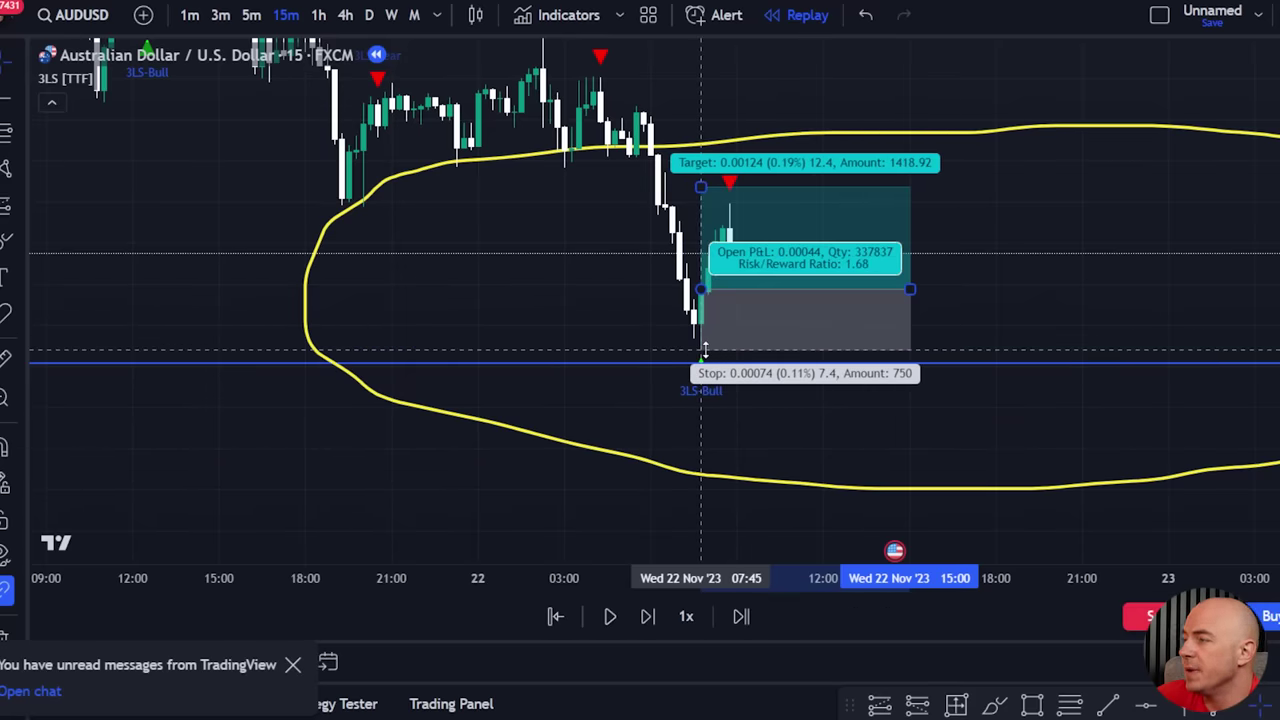
{"action": "left_click_drag", "start_coordinate": [705, 351], "coordinate": [708, 427]}
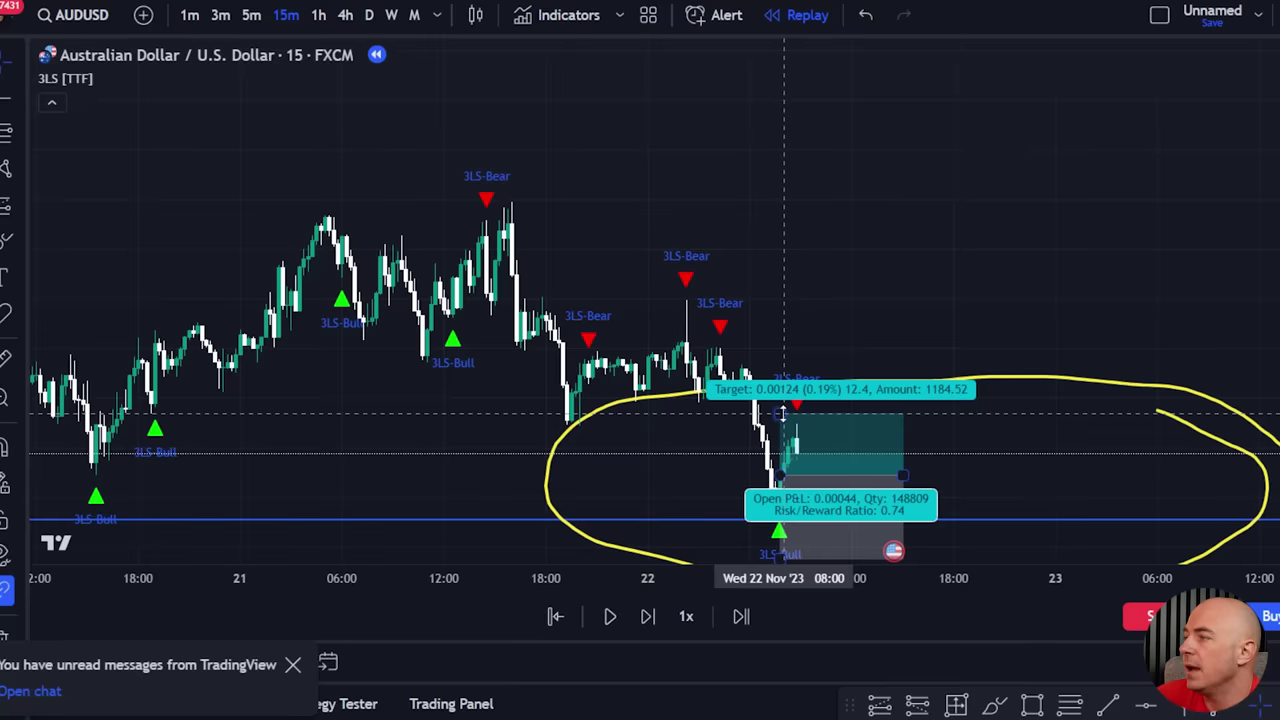
{"action": "left_click_drag", "start_coordinate": [783, 413], "coordinate": [826, 205]}
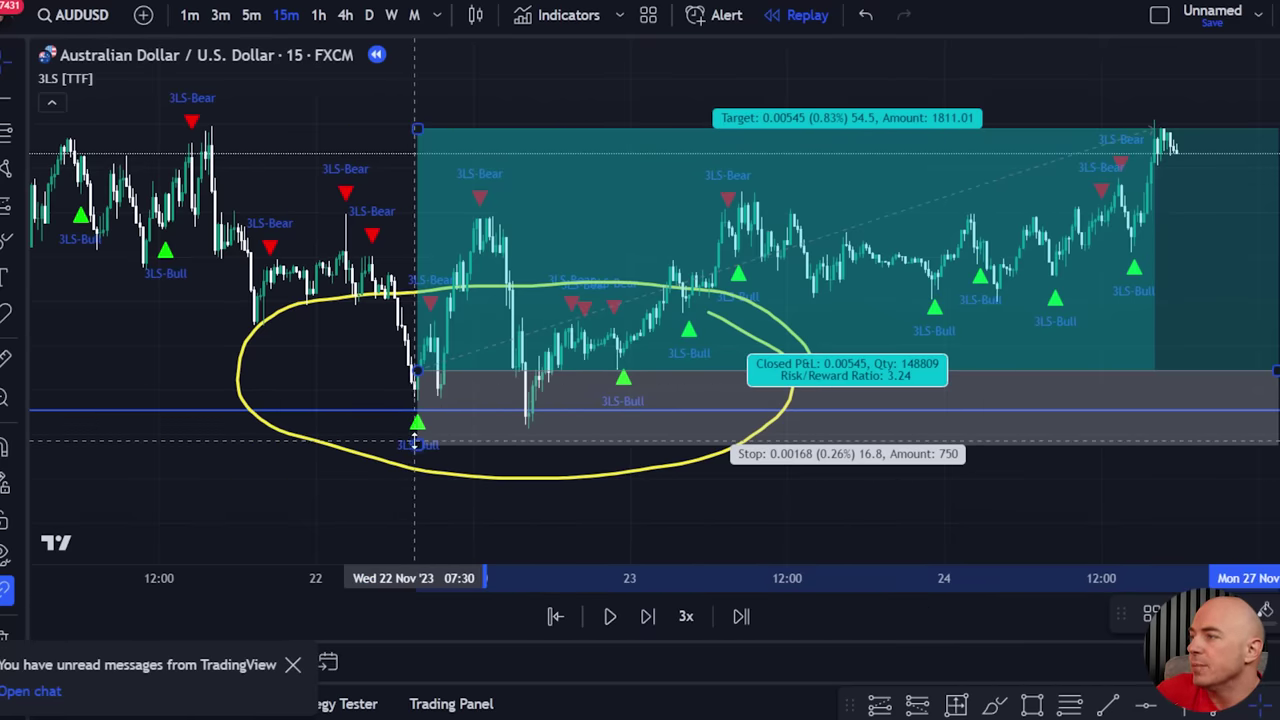
Circle the two 3LS-Bull signals around 23 November that follow the level's second retest, using the Brush.
{"action": "mouse_move", "coordinate": [632, 338]}
{"action": "left_mouse_down"}
{"action": "mouse_move", "coordinate": [651, 389]}
{"action": "mouse_move", "coordinate": [630, 336]}
{"action": "left_mouse_up"}
{"action": "mouse_move", "coordinate": [676, 282]}
{"action": "left_mouse_down"}
{"action": "mouse_move", "coordinate": [667, 287]}
{"action": "mouse_move", "coordinate": [719, 289]}
{"action": "mouse_move", "coordinate": [676, 280]}
{"action": "left_mouse_up"}
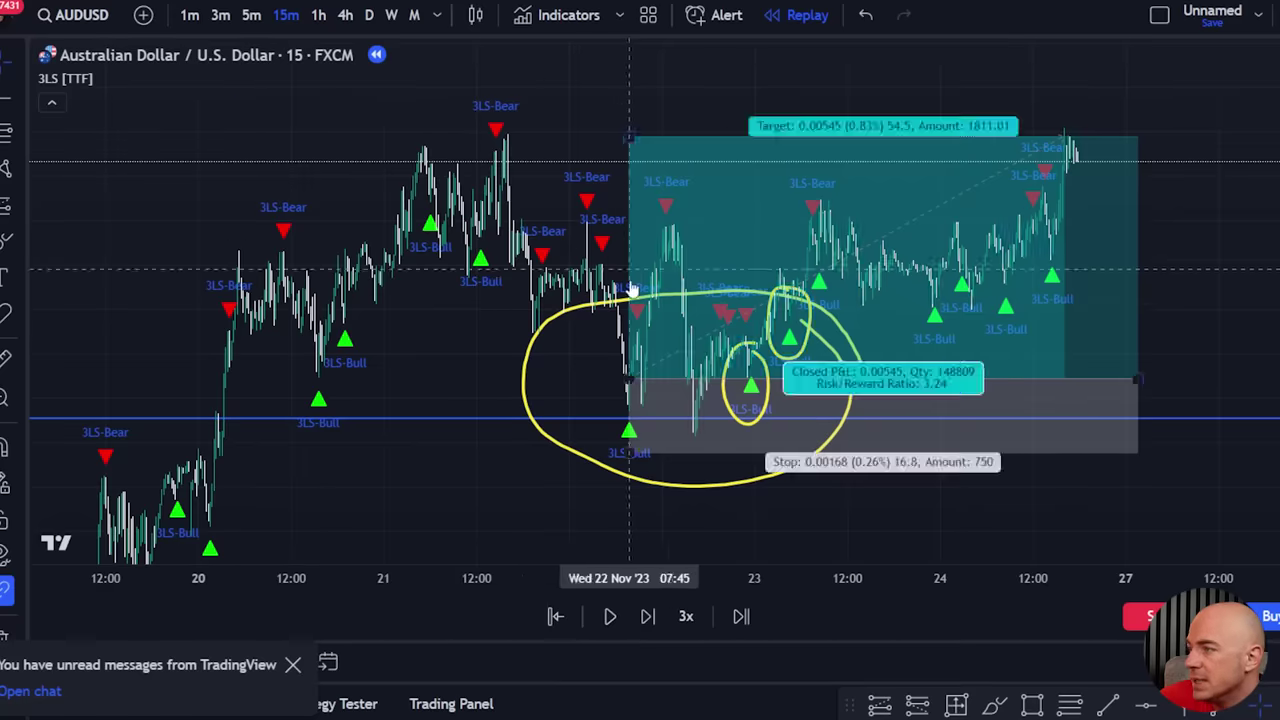
{"action": "mouse_move", "coordinate": [690, 385]}
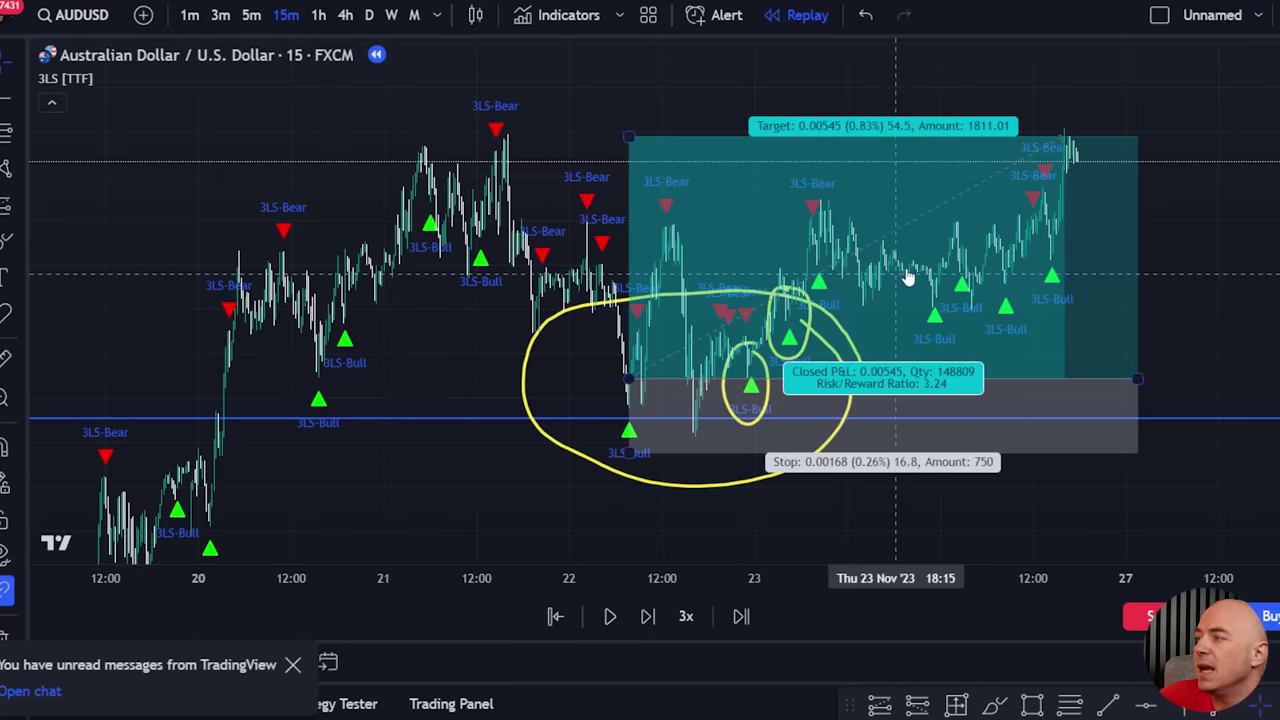
{"action": "scroll", "coordinate": [780, 357], "scroll_direction": "down", "scroll_amount": 3}
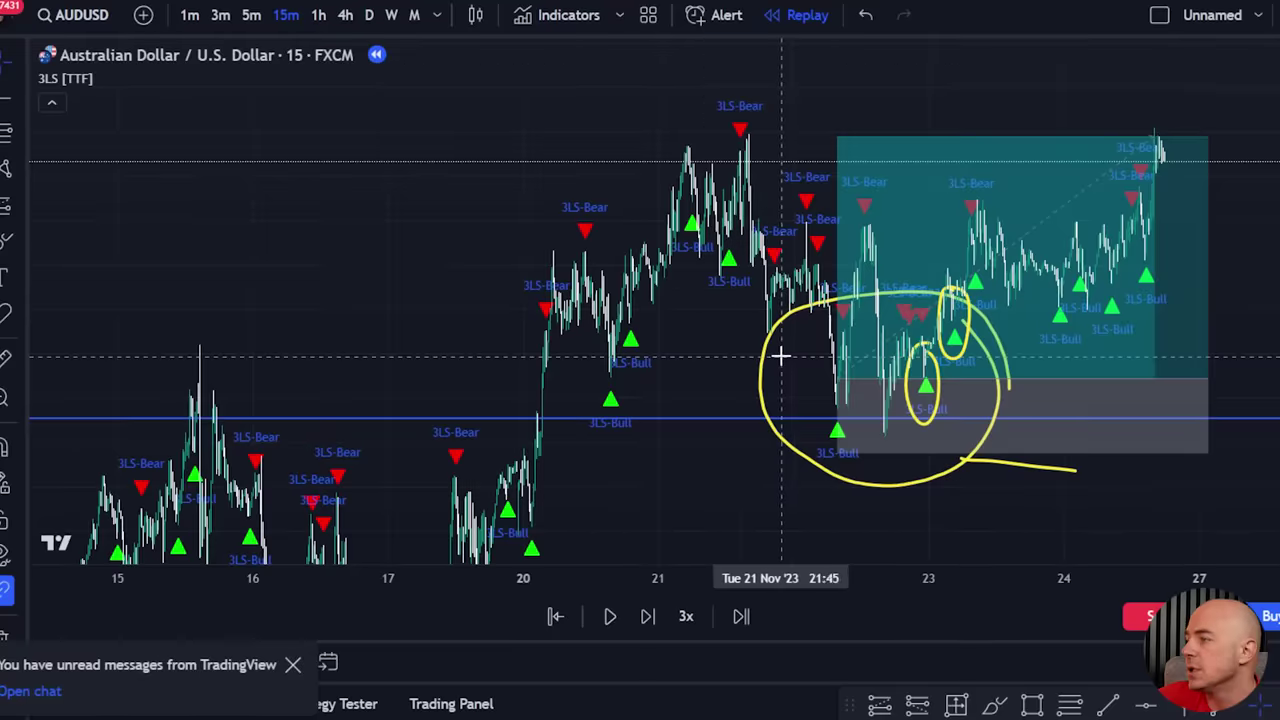
{"action": "left_click_drag", "start_coordinate": [700, 391], "coordinate": [768, 307]}
{"action": "left_click_drag", "start_coordinate": [822, 215], "coordinate": [822, 207]}
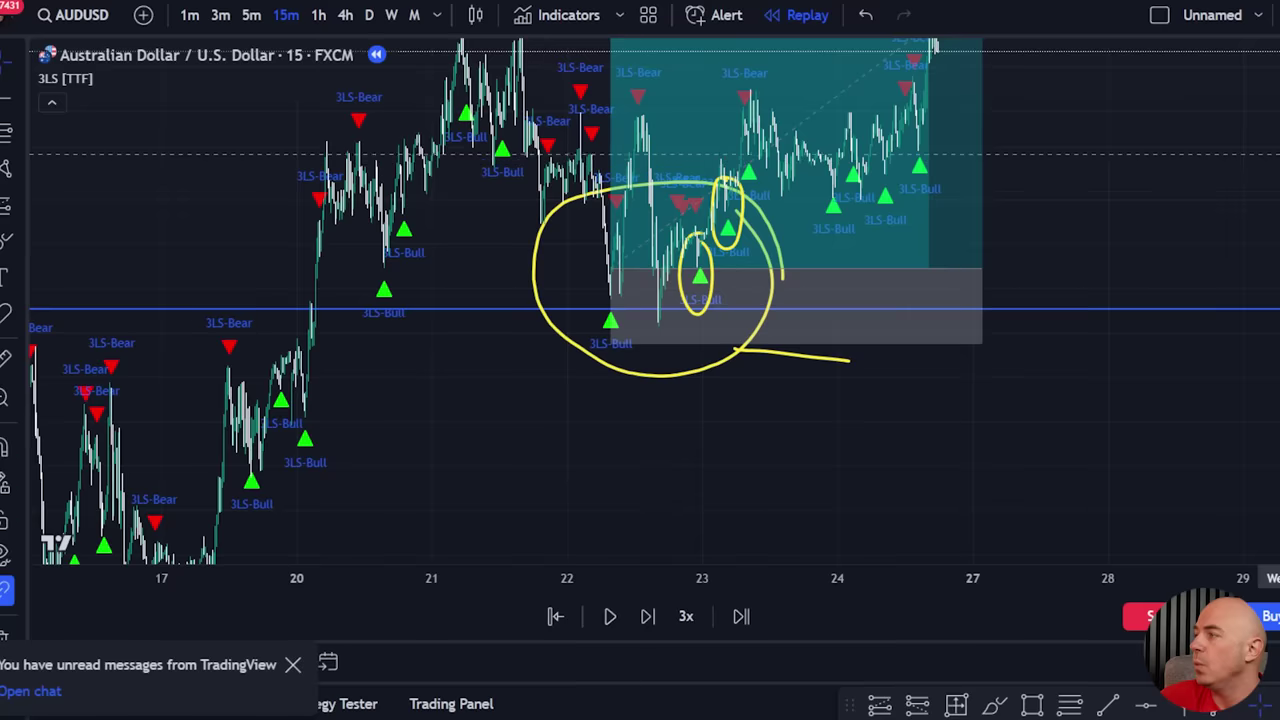
{"action": "left_click_drag", "start_coordinate": [1279, 154], "coordinate": [1279, 277]}
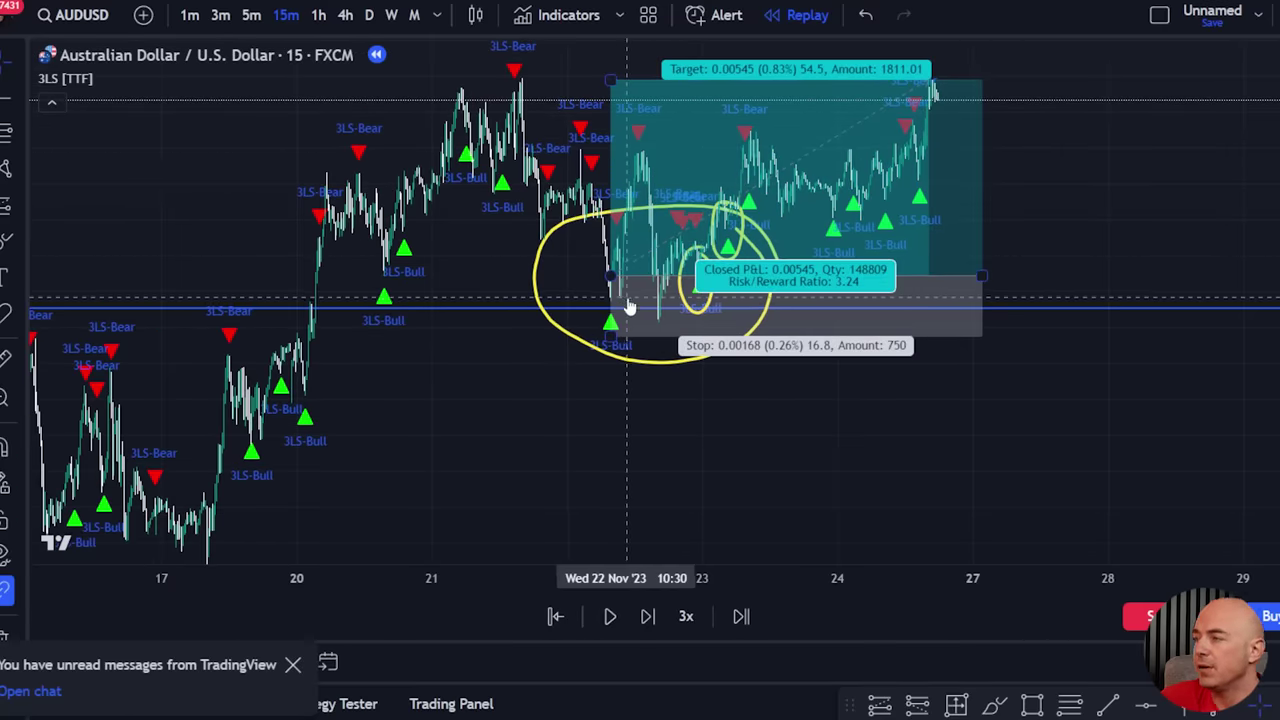